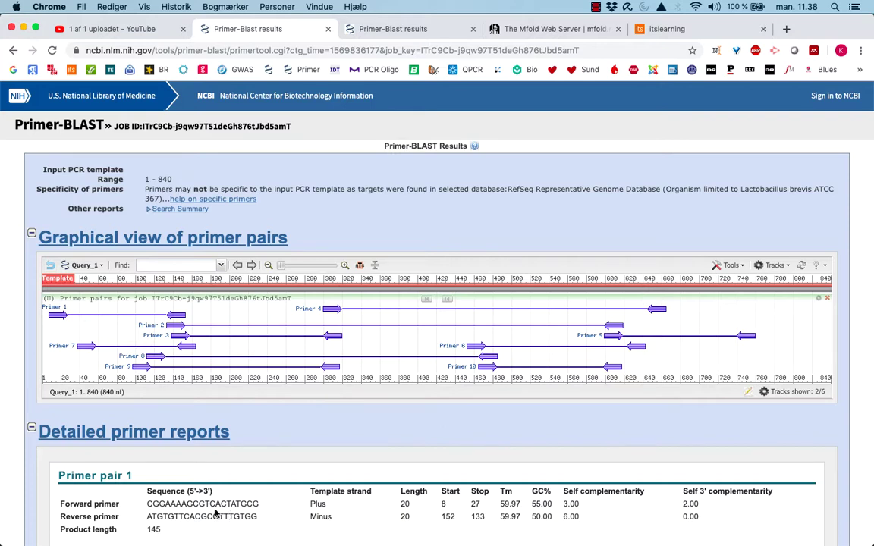
Step: In Word, delete the leading bases TACGAAACG and re-break lines after GATCACTGGTG and GCGTGAACA
scroll(203, 465, "down", 2)
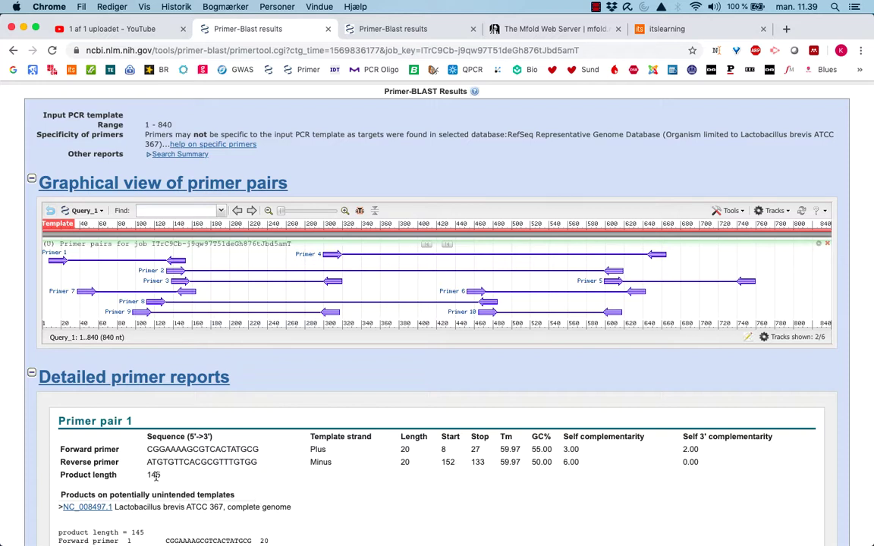
mouse_move(364, 531)
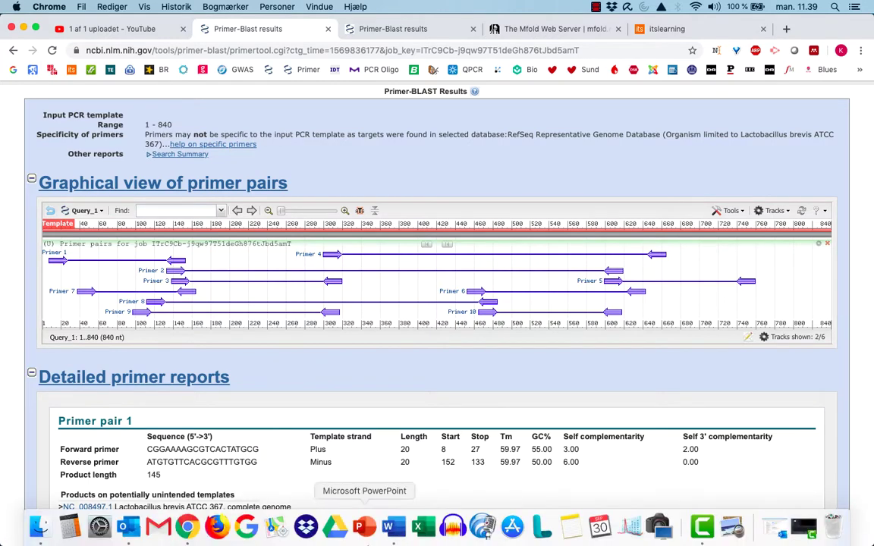
left_click(395, 531)
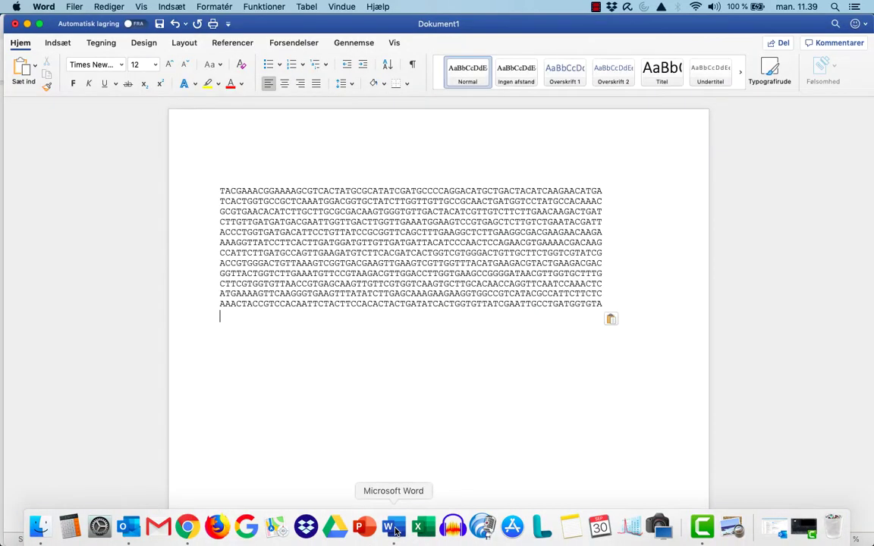
left_click(254, 190)
left_click(270, 190)
key("BackSpace")
key("BackSpace")
key("BackSpace")
key("BackSpace")
key("BackSpace")
key("BackSpace")
key("BackSpace")
key("BackSpace")
key("BackSpace")
key("BackSpace")
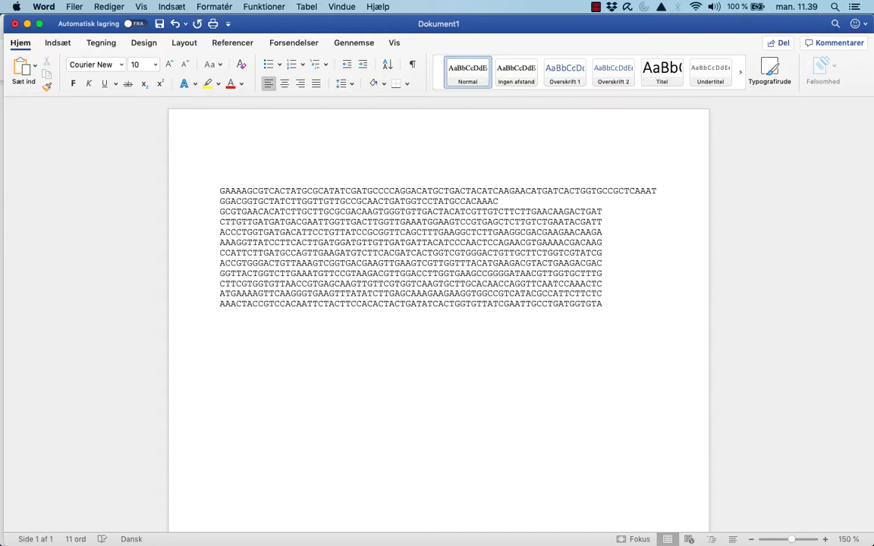
key("Return")
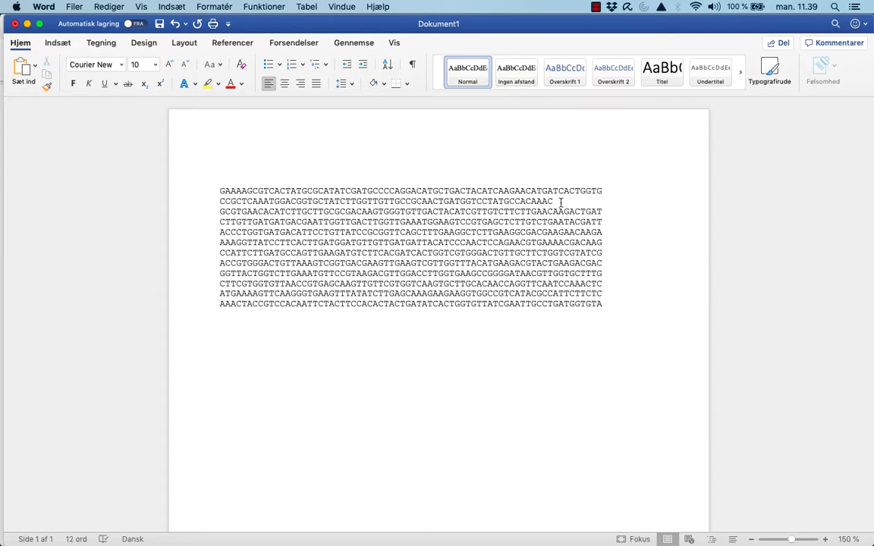
left_click(221, 212)
key("BackSpace")
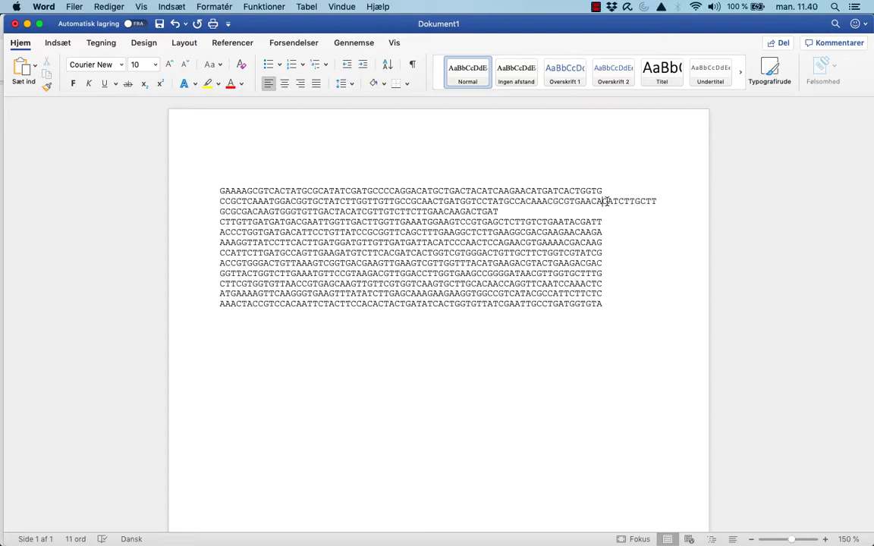
left_click(604, 201)
key("Return")
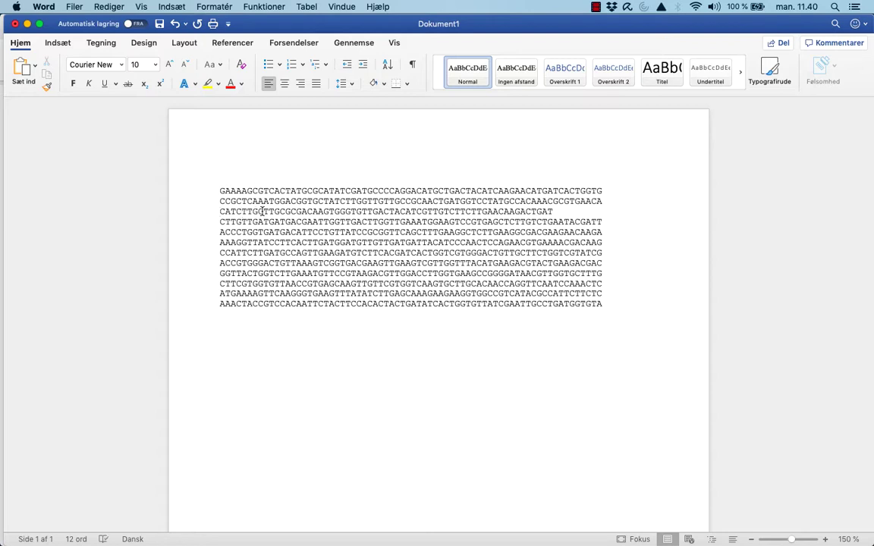
Step: Delete everything after GGGTGTT and copy the trimmed three-line sequence
left_click(373, 212)
key("super+shift+End")
key("Delete")
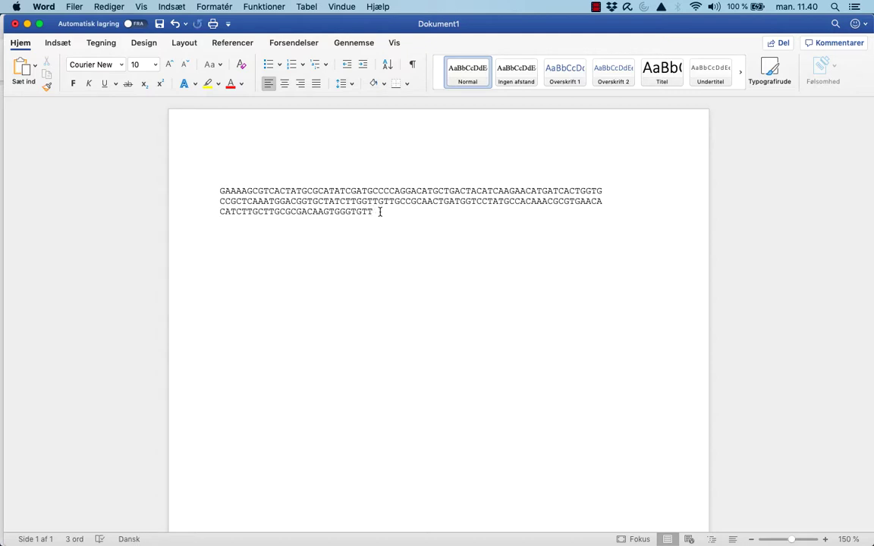
key("Return")
left_click_drag(379, 211, 299, 188)
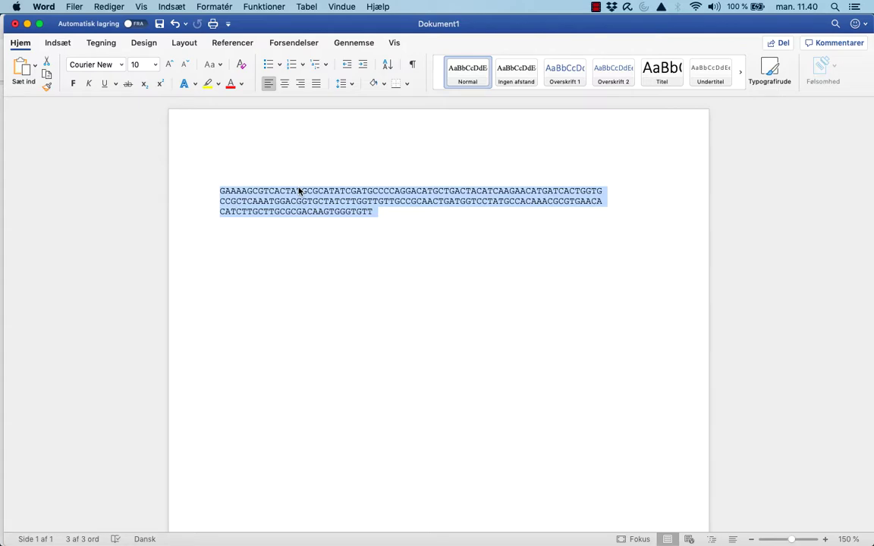
key("super+c")
Step: Return to Chrome and bring up The Mfold Web Server page
key("super+Tab")
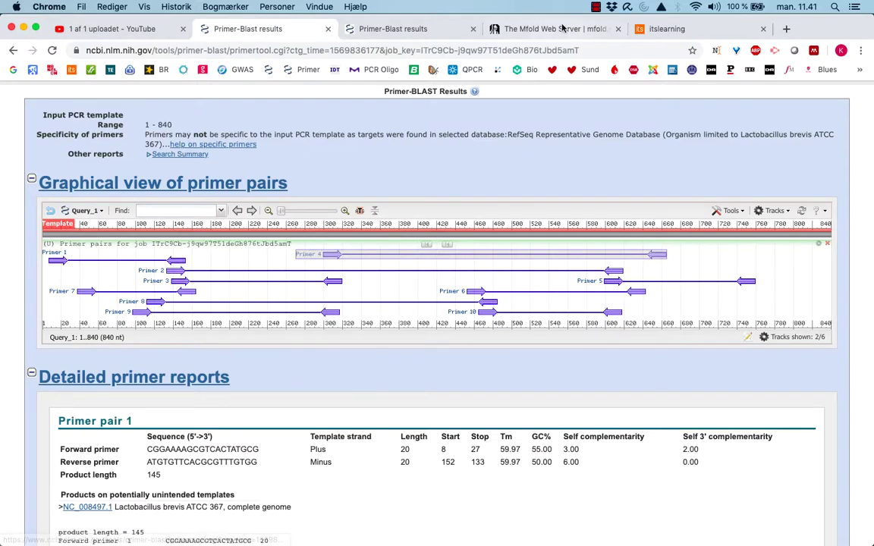
left_click(559, 29)
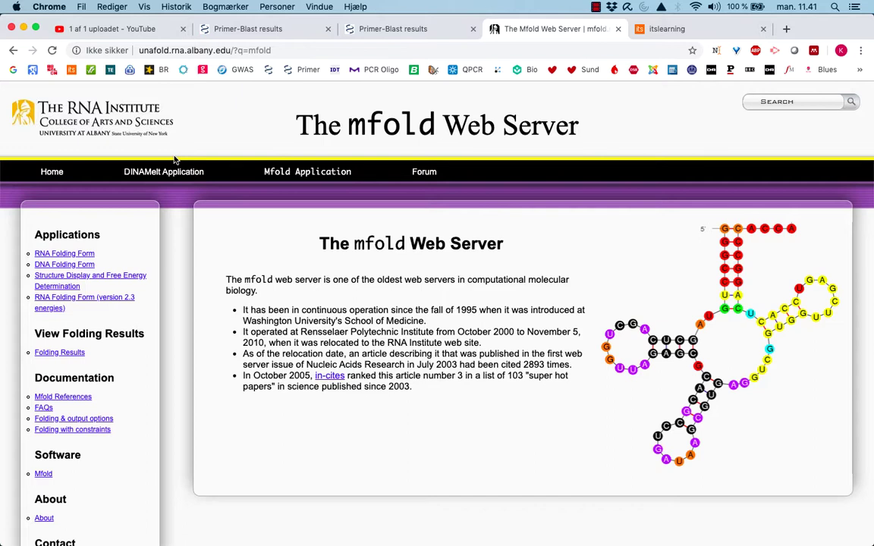
Step: Paste the trimmed sequence into the DNA Folding Form and format it, showing 168 bases
left_click(55, 264)
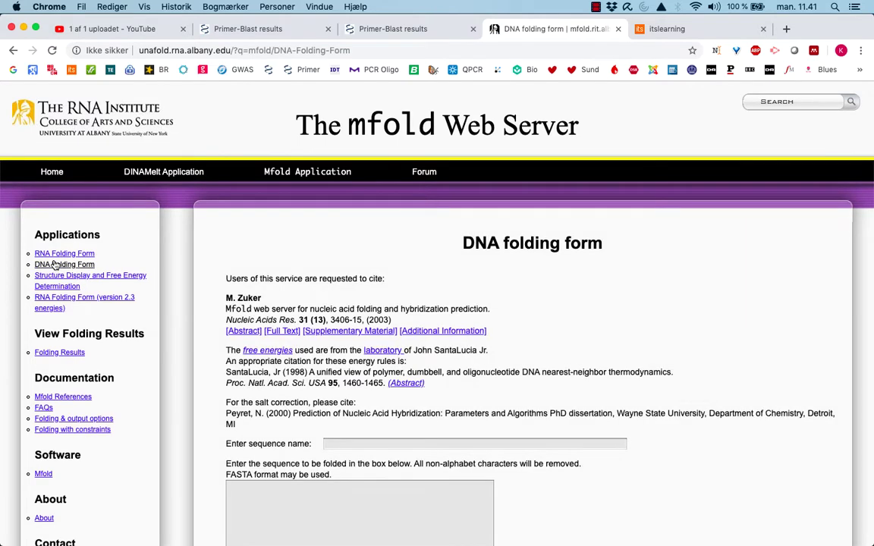
scroll(238, 415, "down", 3)
left_click(239, 415)
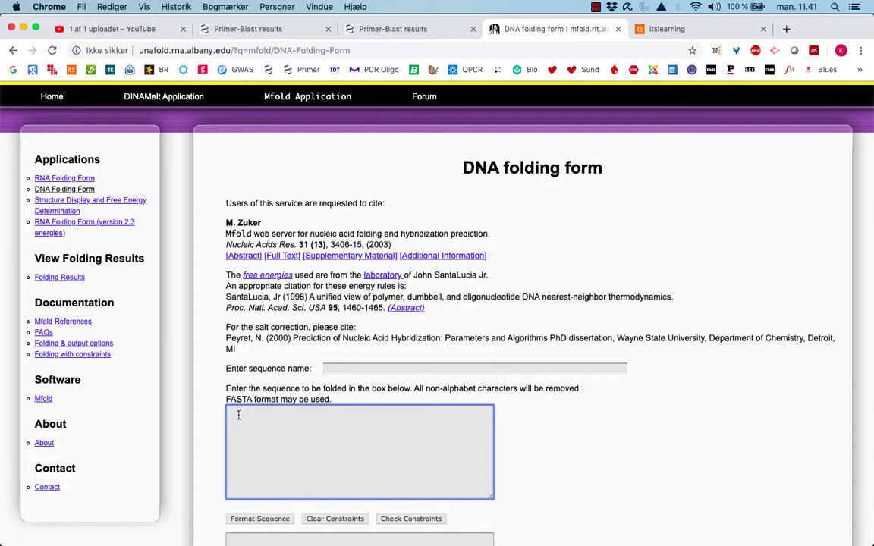
key("super+v")
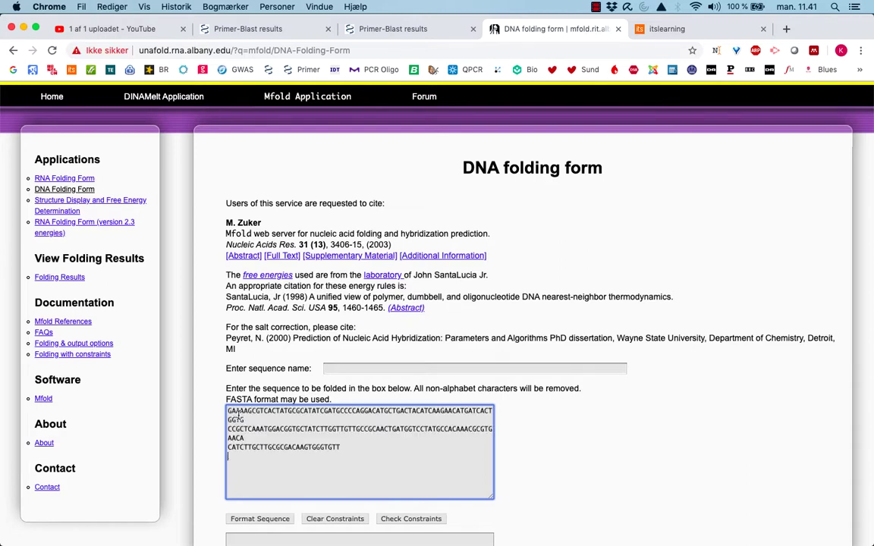
left_click(250, 519)
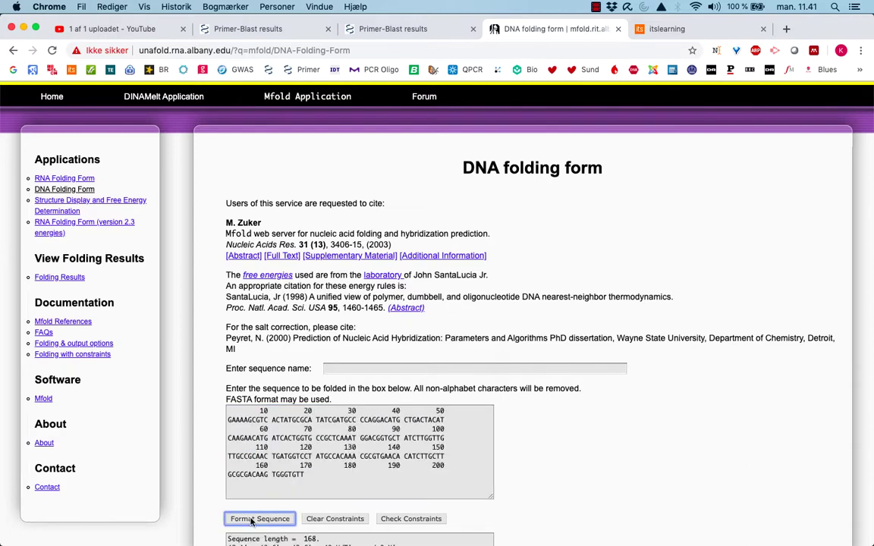
Step: Set the ionic conditions to [Na+] 50.0 and [Mg++] 6.0
scroll(616, 510, "down", 8)
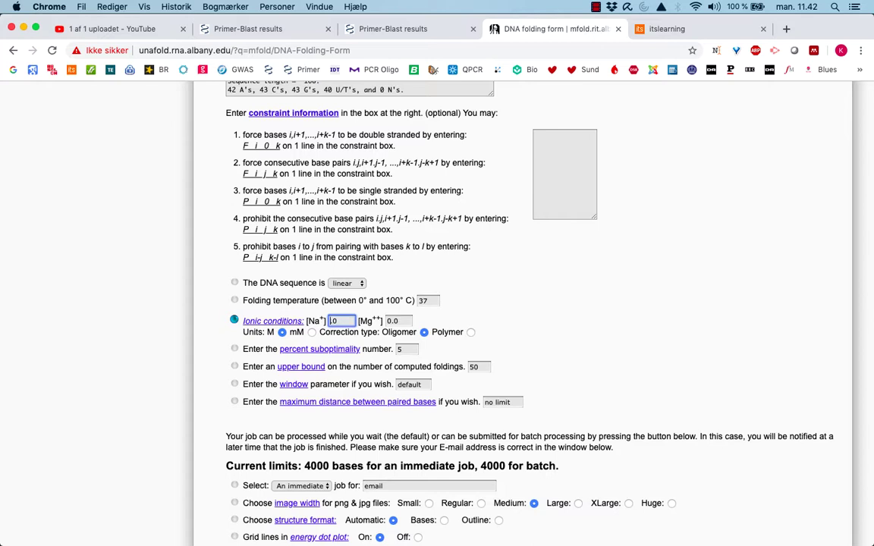
type("50")
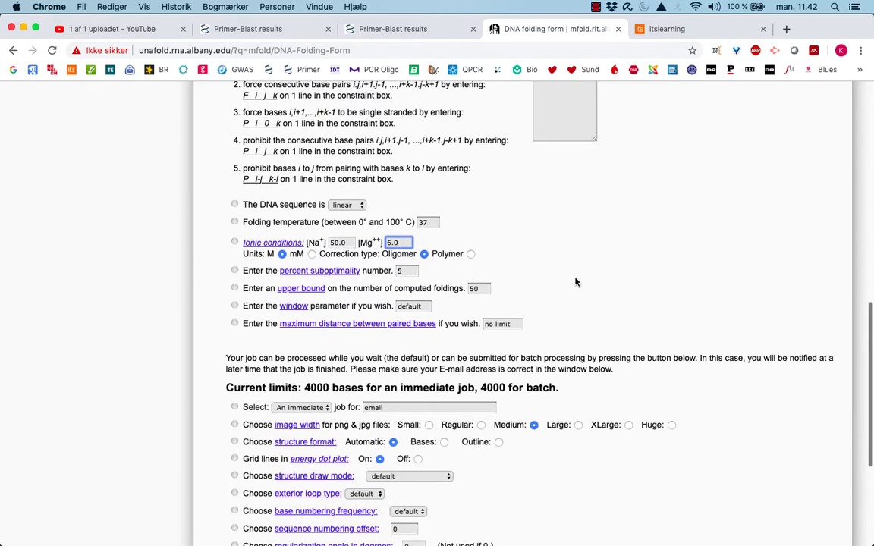
scroll(575, 282, "down", 8)
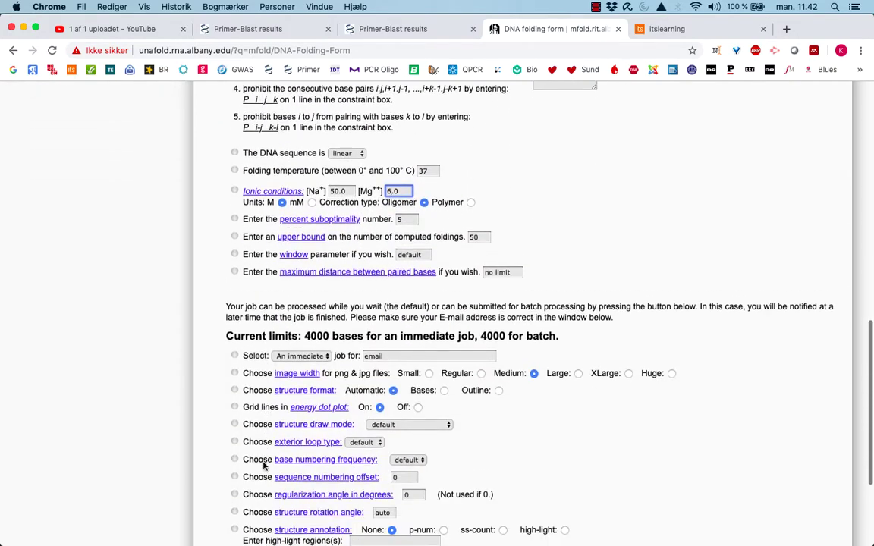
scroll(263, 461, "down", 5)
scroll(263, 461, "up", 14)
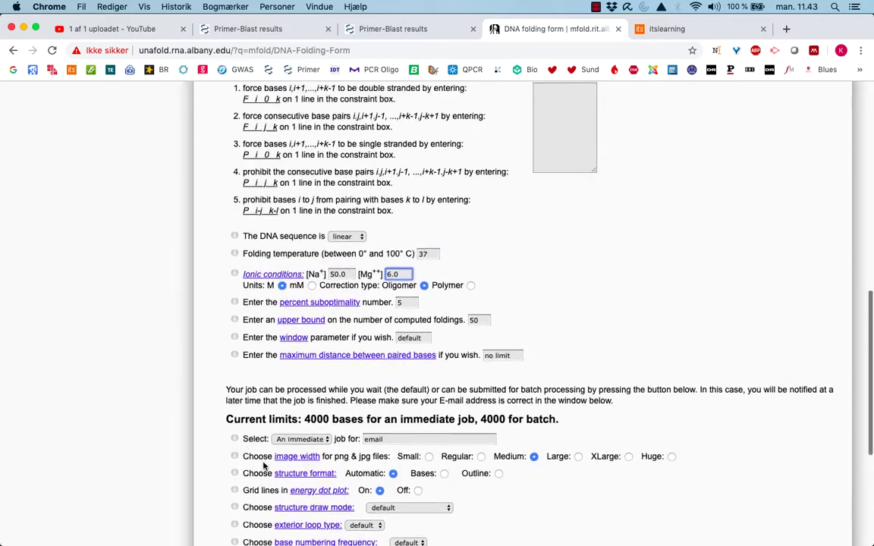
scroll(263, 461, "down", 8)
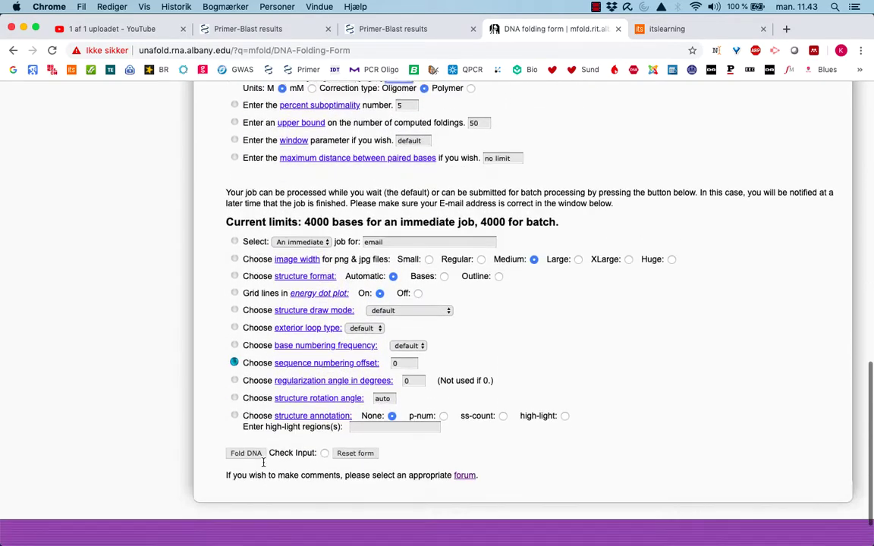
scroll(263, 463, "down", 2)
scroll(263, 462, "up", 5)
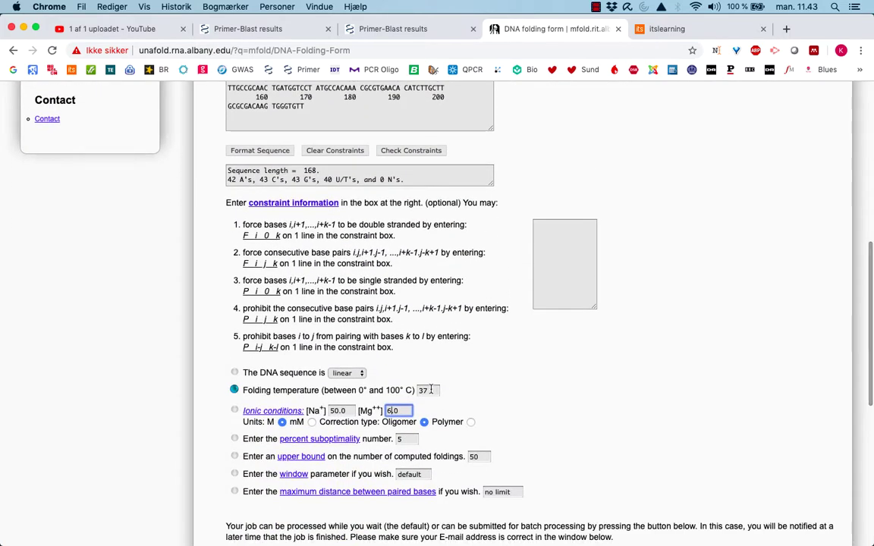
Step: Change the folding temperature from 37 to 60 and close the extra Primer-BLAST results tab
left_click(430, 390)
key("BackSpace")
key("BackSpace")
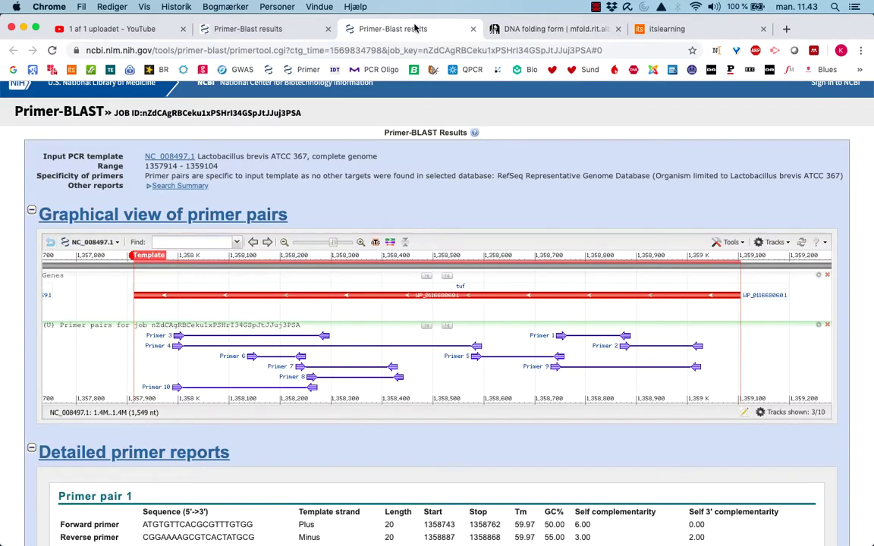
key("ctrl+shift+Tab")
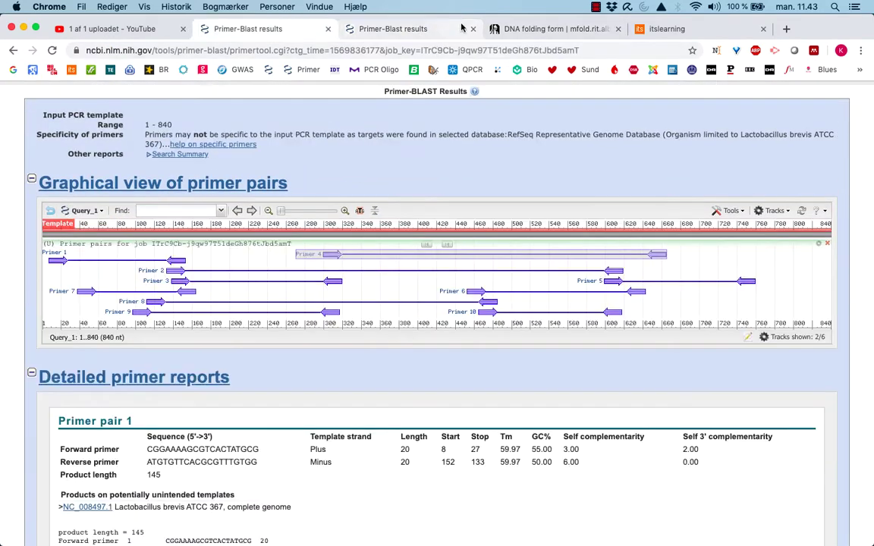
left_click(473, 29)
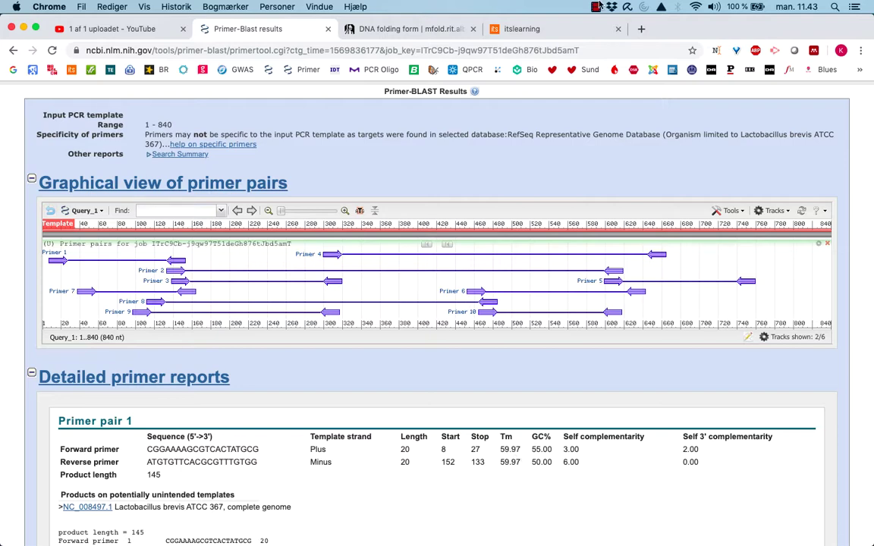
left_click(416, 31)
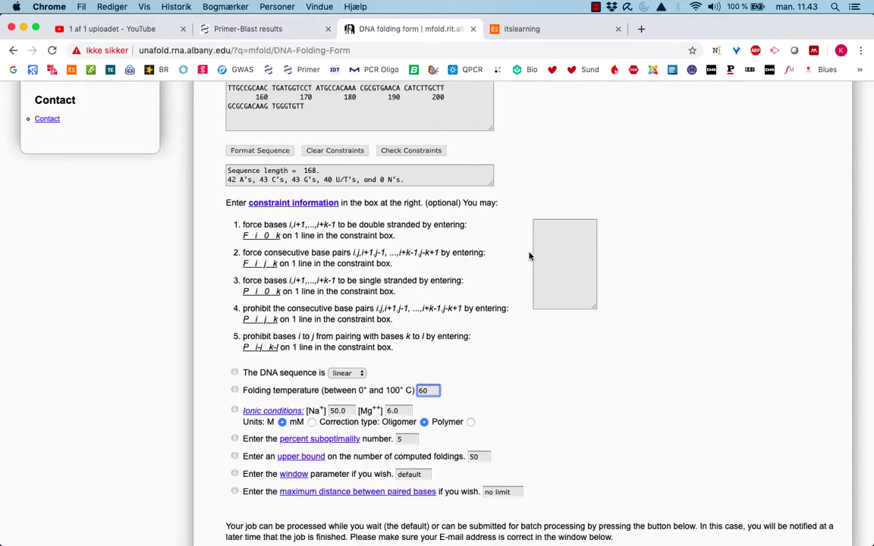
scroll(425, 391, "down", 10)
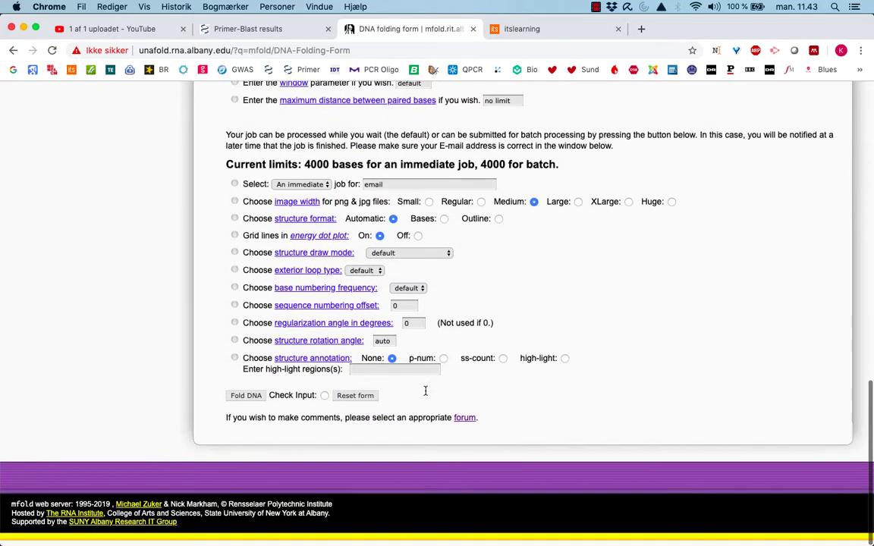
Step: Fold the DNA and review the 13 resulting structures, the best at ΔG = -26.53 kcal/mol
left_click(241, 402)
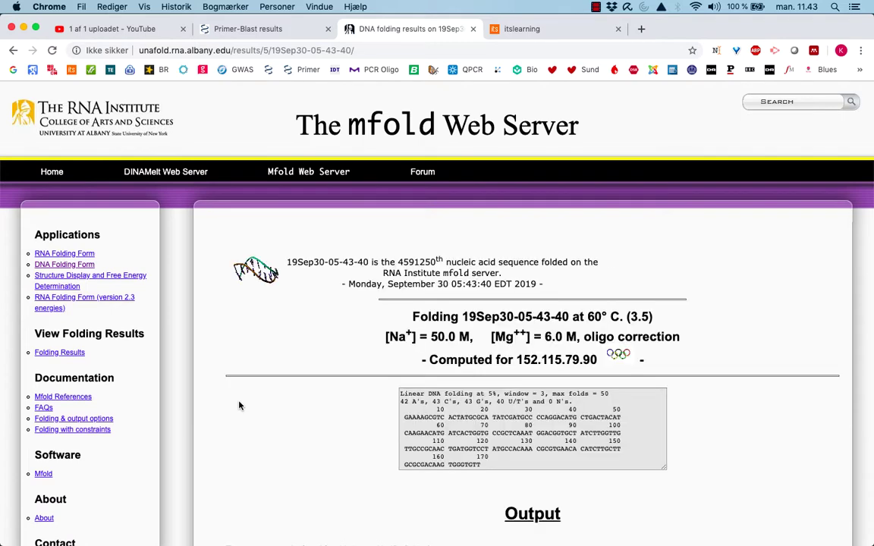
scroll(239, 406, "down", 3)
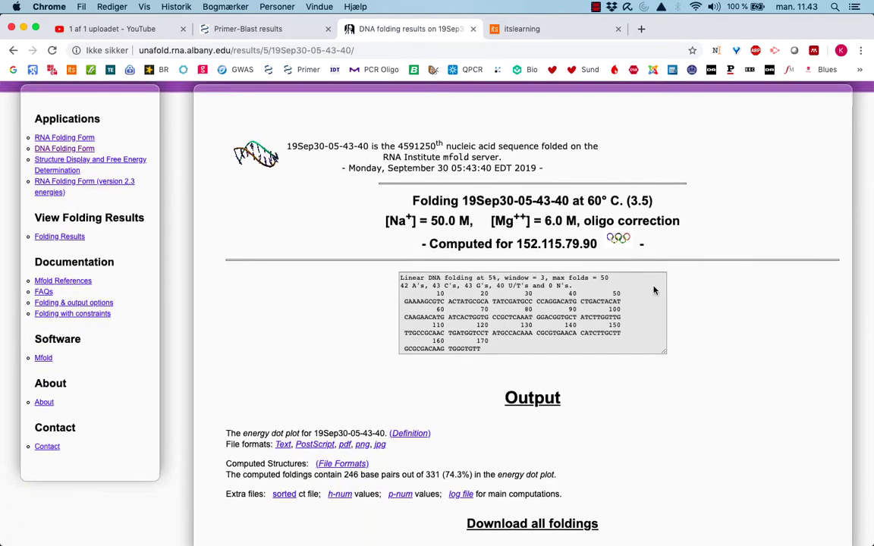
scroll(649, 422, "down", 10)
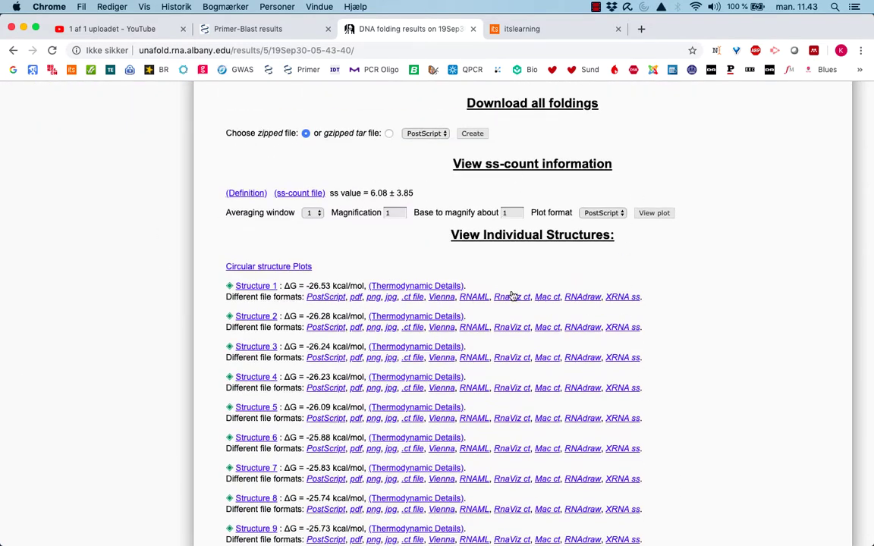
scroll(646, 284, "down", 1)
scroll(646, 284, "down", 4)
scroll(646, 284, "up", 3)
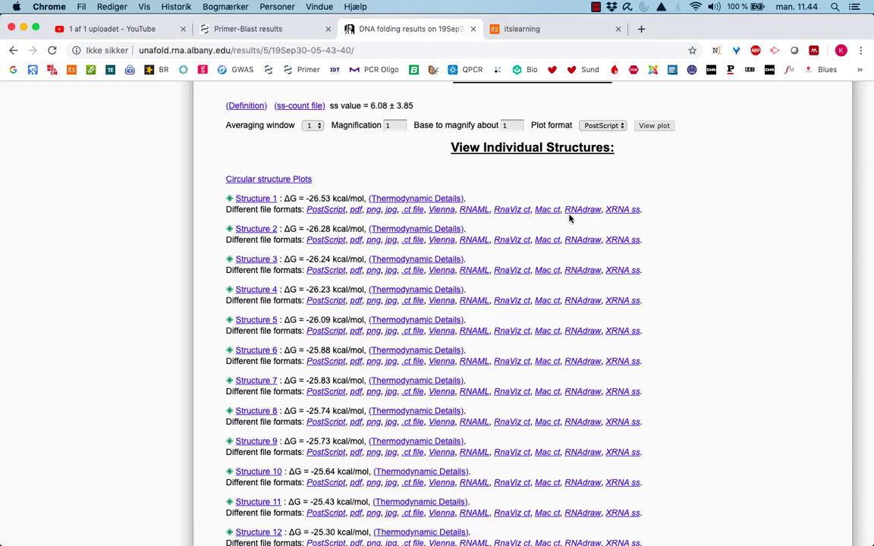
Step: Open Structure 1's jpg diagram (dG = -26.53) and look over the whole drawing
left_click(390, 210)
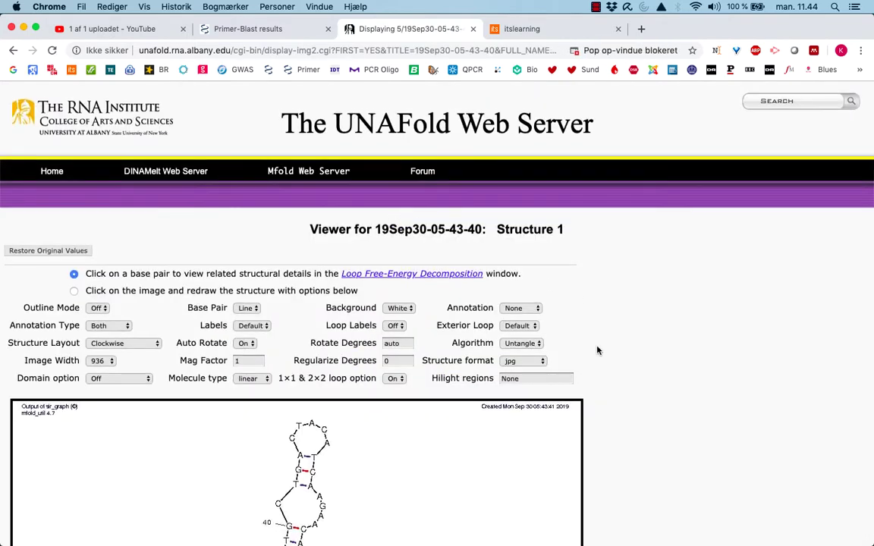
scroll(597, 350, "down", 10)
scroll(597, 350, "down", 5)
scroll(597, 350, "up", 3)
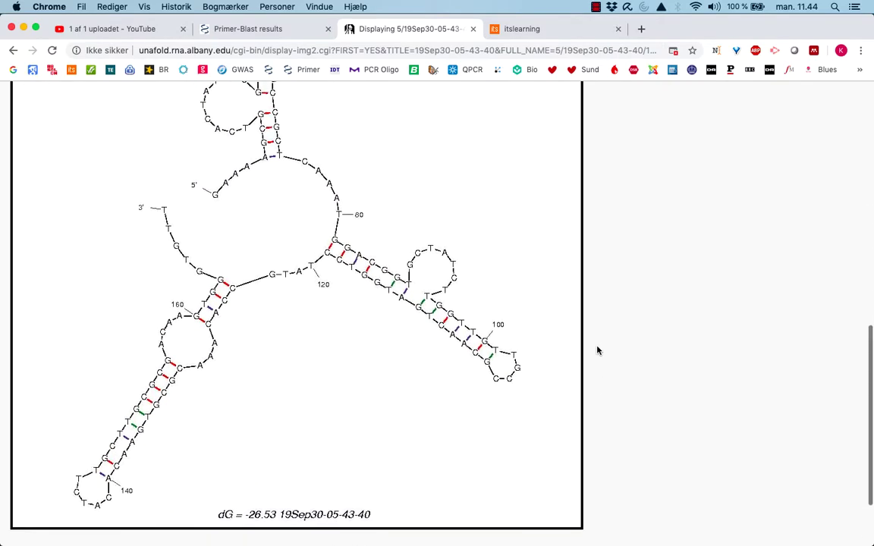
scroll(597, 350, "up", 1)
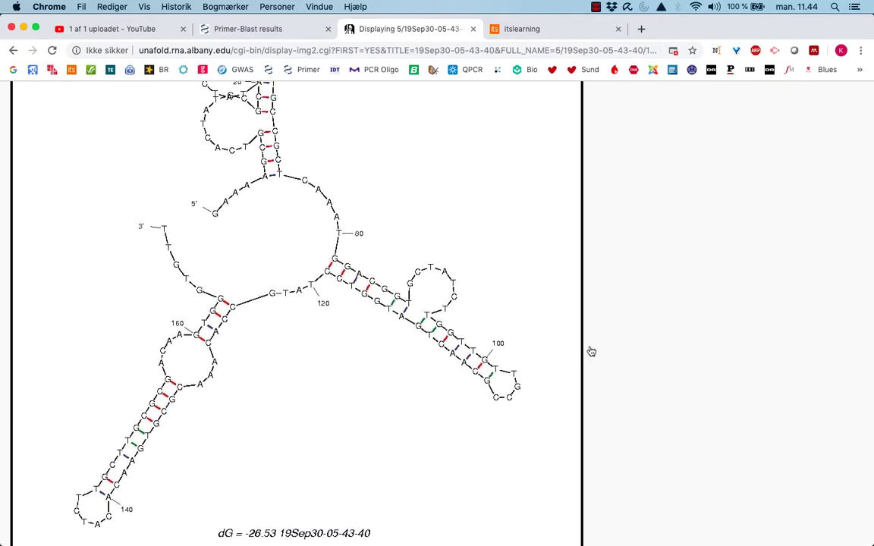
scroll(578, 375, "down", 4)
scroll(578, 375, "up", 10)
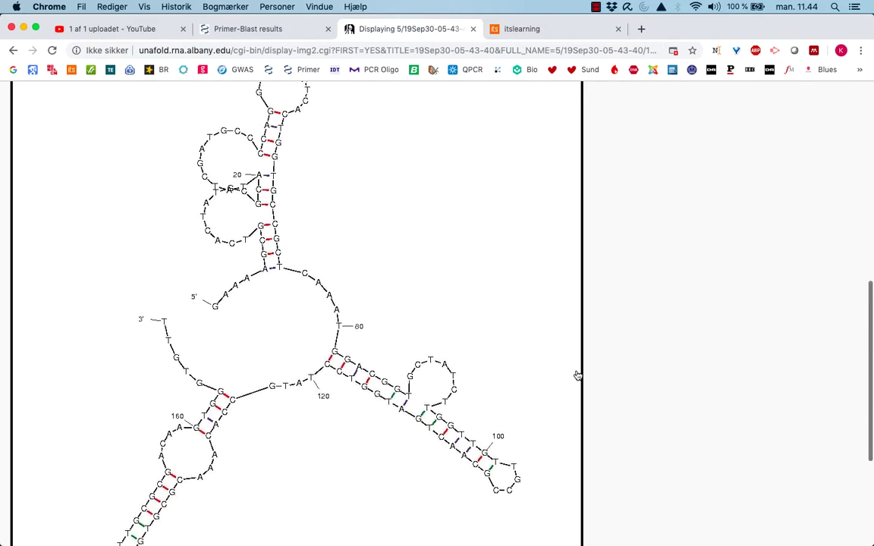
scroll(578, 375, "down", 1)
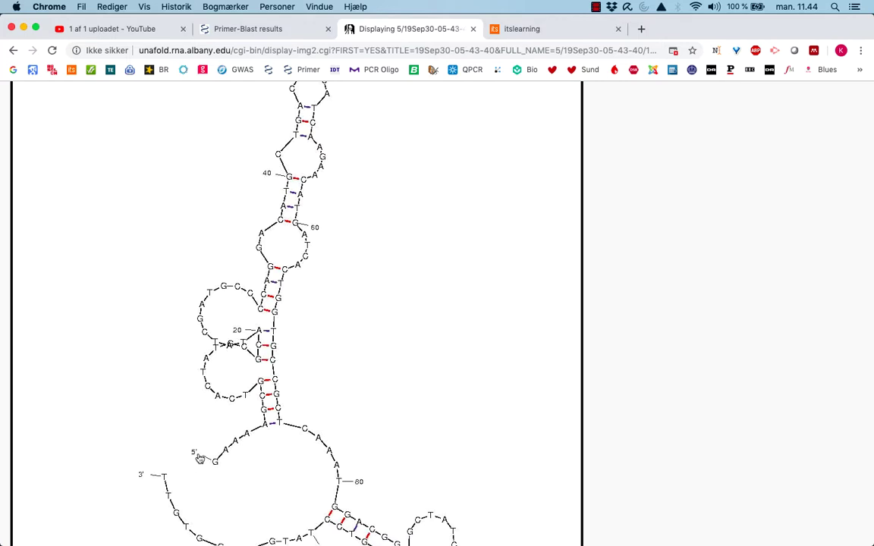
scroll(199, 459, "down", 5)
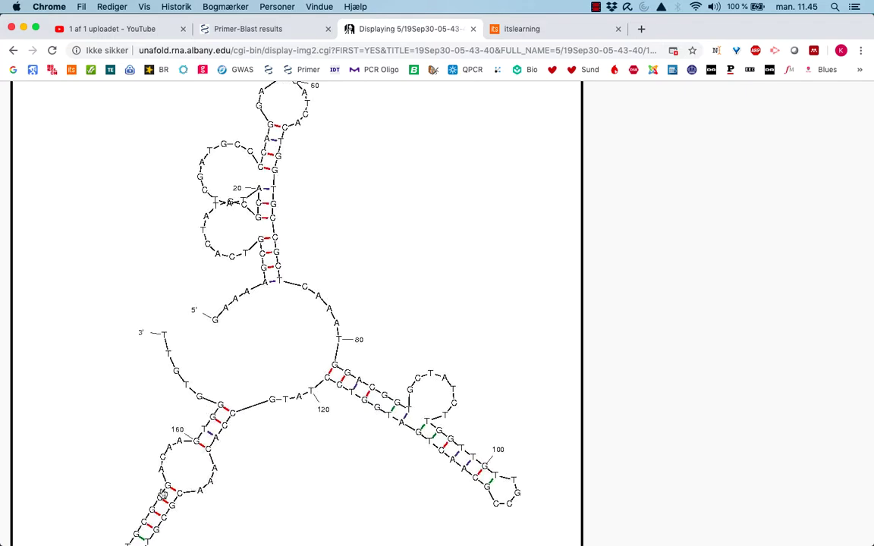
scroll(162, 493, "down", 5)
scroll(162, 493, "up", 7)
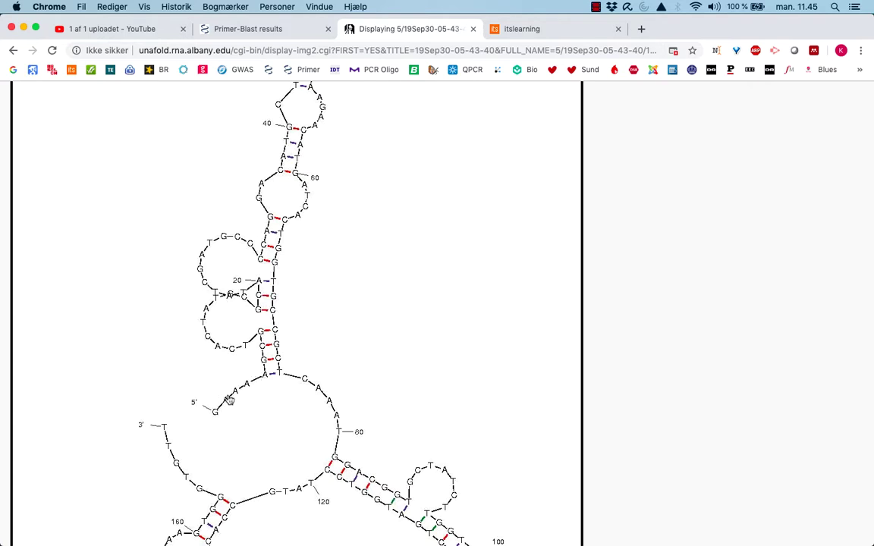
scroll(230, 401, "down", 2)
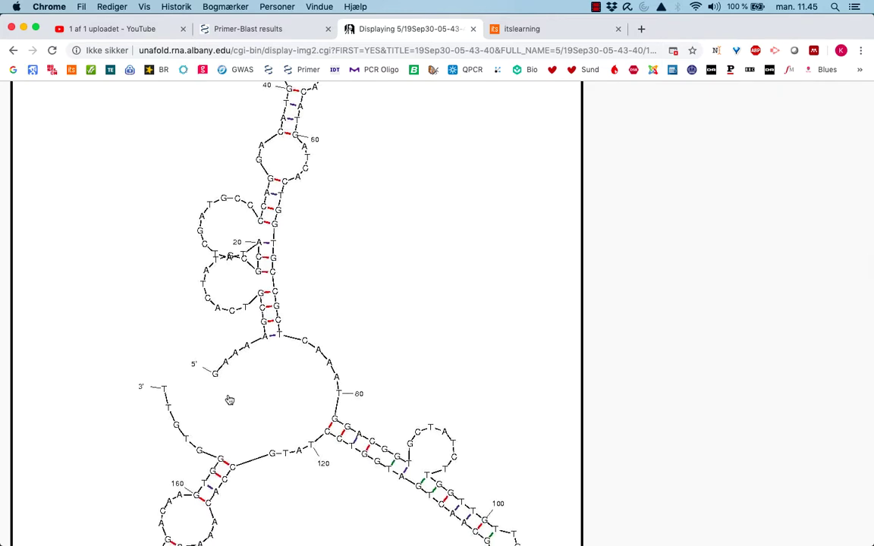
scroll(230, 401, "down", 7)
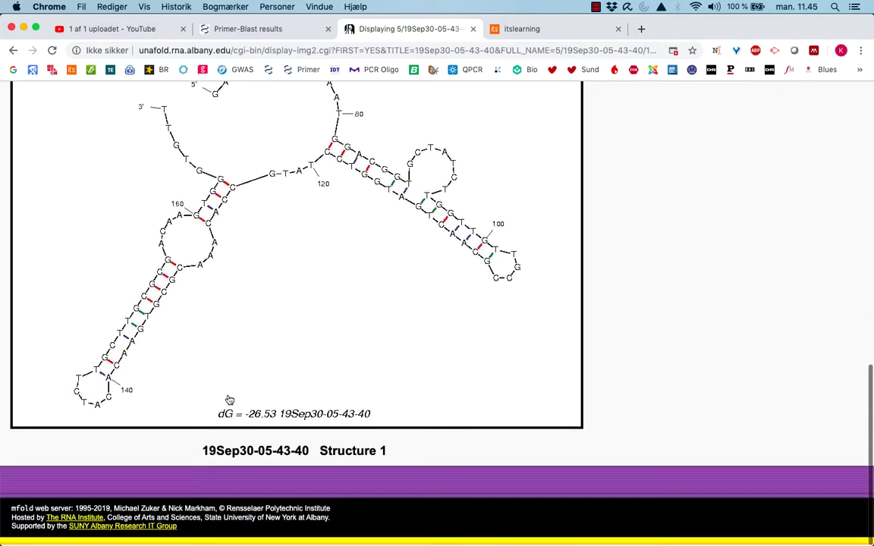
scroll(230, 400, "up", 7)
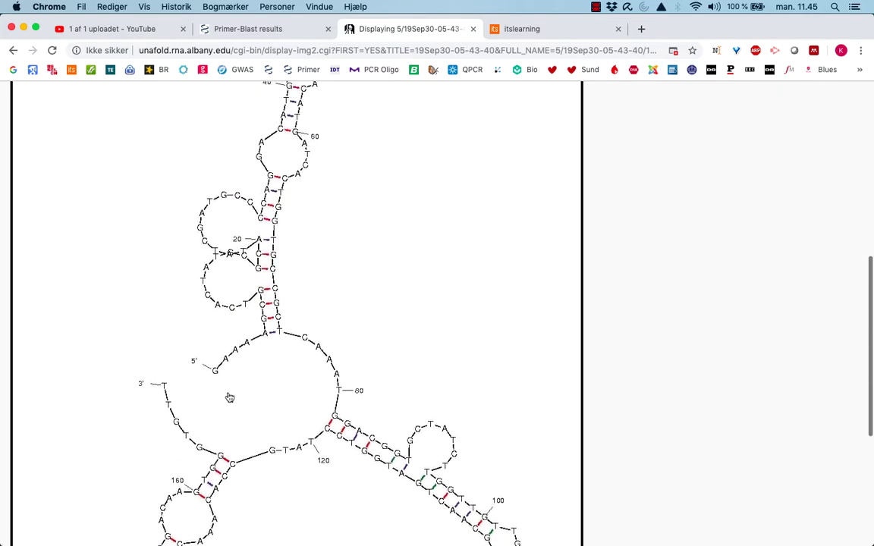
scroll(230, 397, "up", 10)
scroll(230, 397, "down", 5)
scroll(230, 397, "down", 2)
scroll(230, 398, "up", 7)
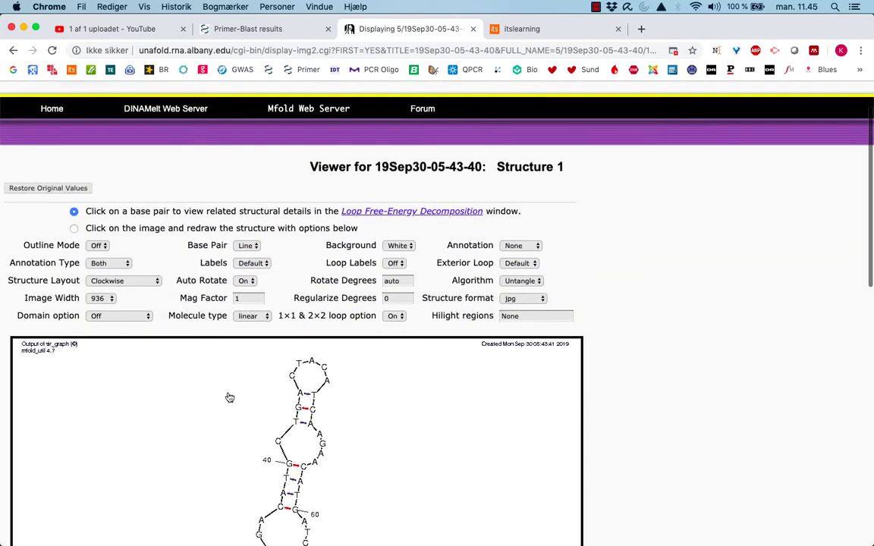
scroll(230, 398, "up", 1)
scroll(230, 397, "down", 4)
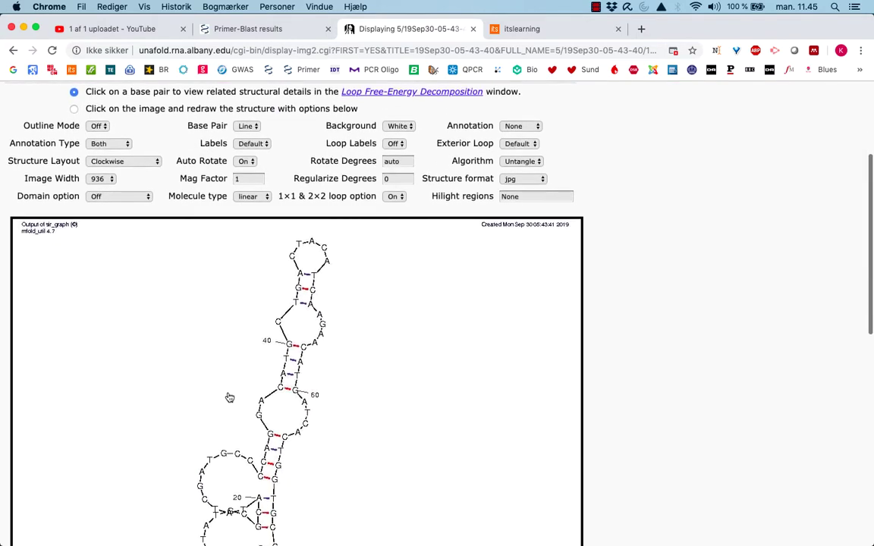
scroll(230, 397, "down", 3)
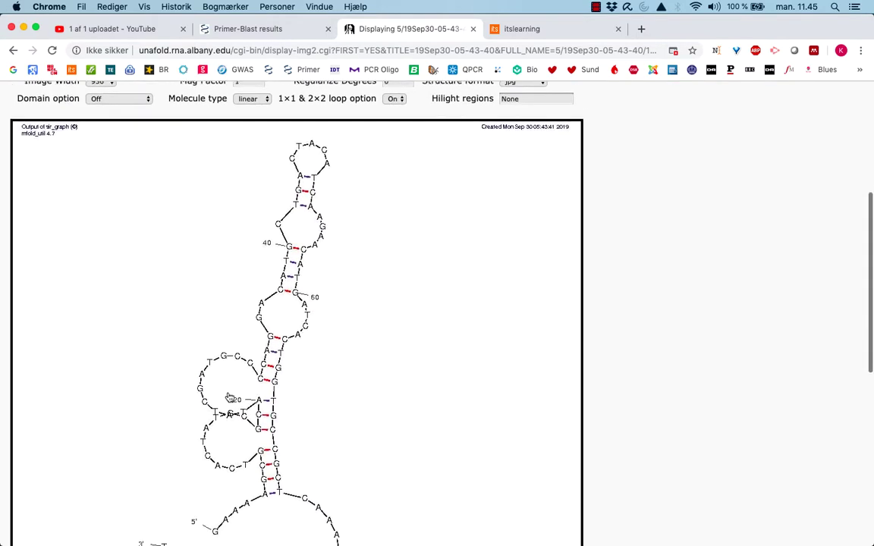
scroll(230, 398, "down", 7)
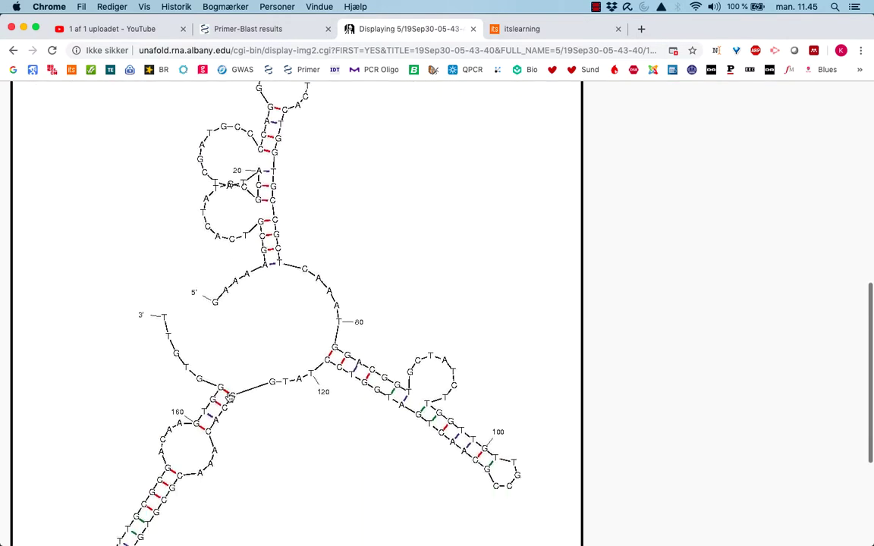
scroll(230, 398, "down", 1)
scroll(230, 398, "down", 1)
scroll(230, 398, "down", 4)
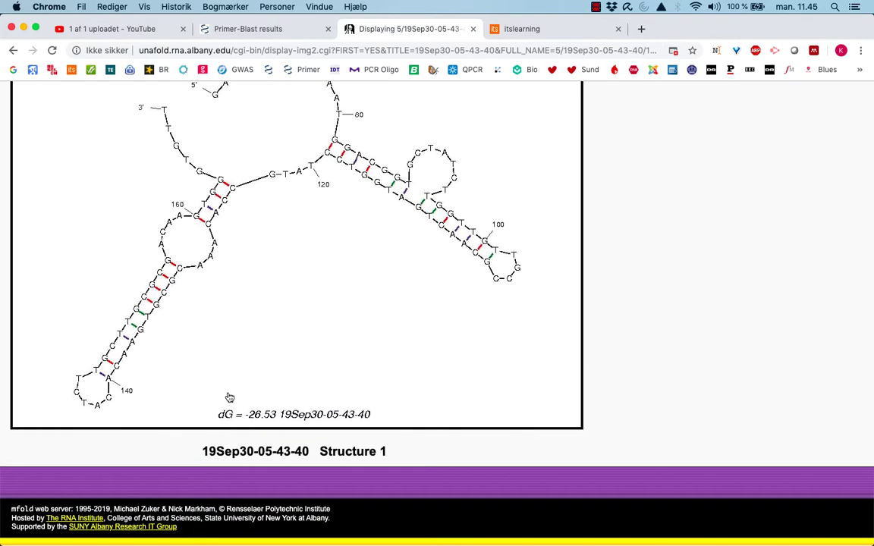
scroll(230, 398, "up", 20)
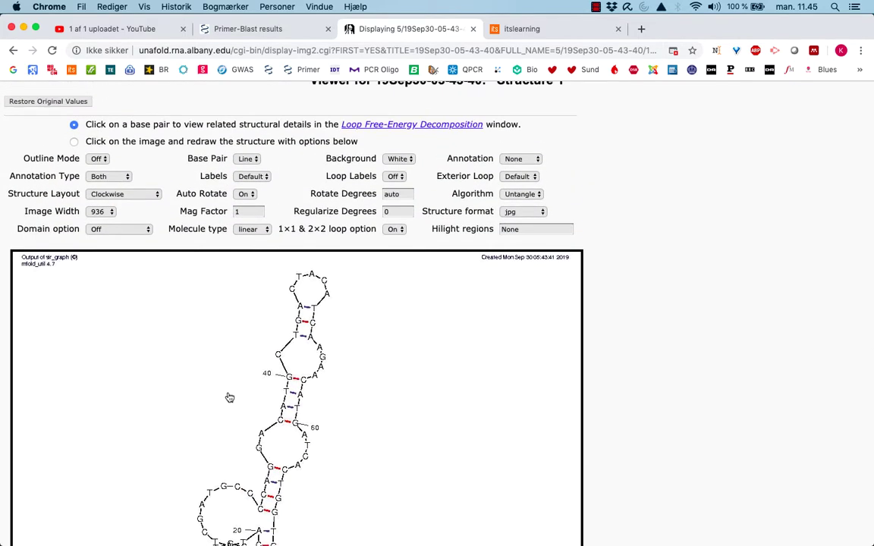
Step: Go back to the results and examine Structure 2's jpg diagram (dG = -26.28)
left_click(16, 50)
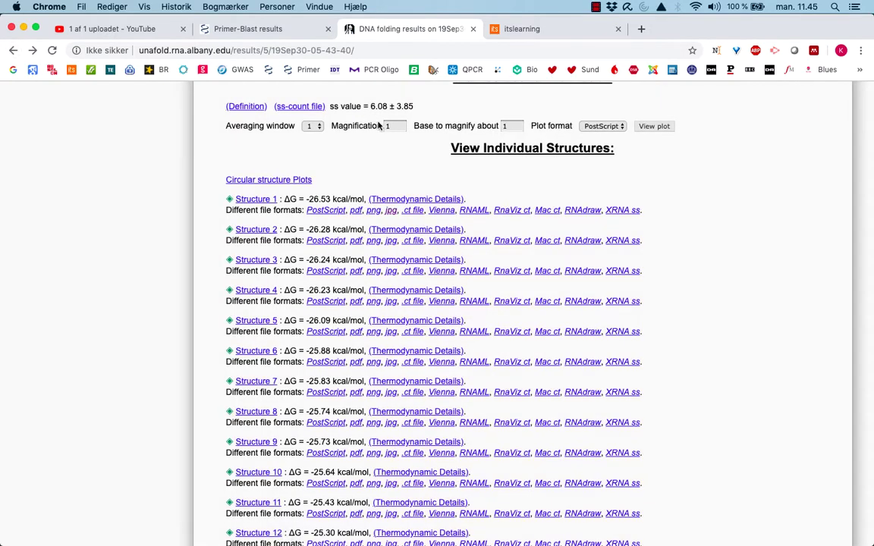
left_click(389, 240)
scroll(384, 473, "down", 15)
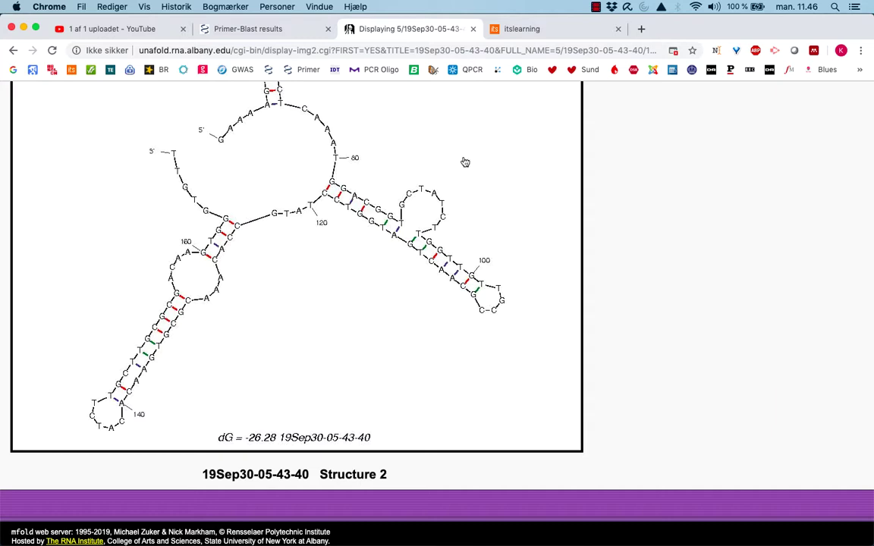
scroll(465, 162, "up", 15)
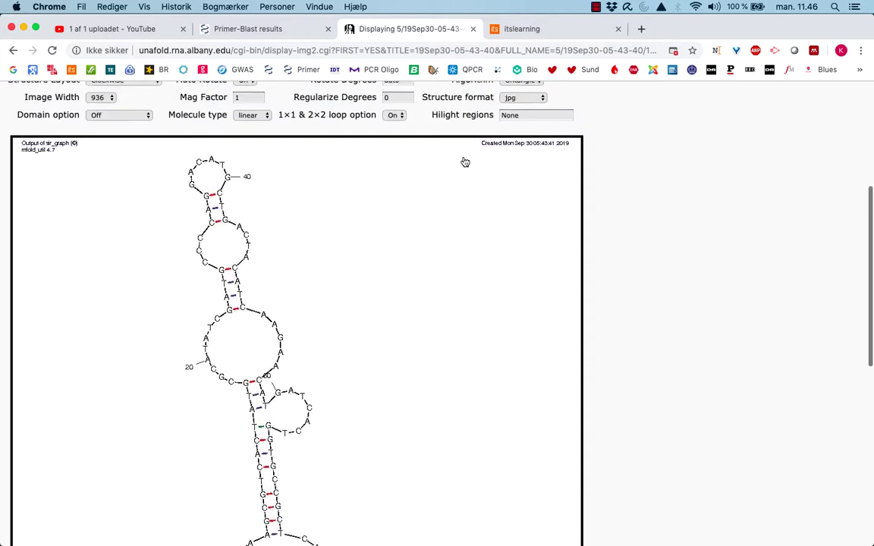
scroll(465, 162, "down", 3)
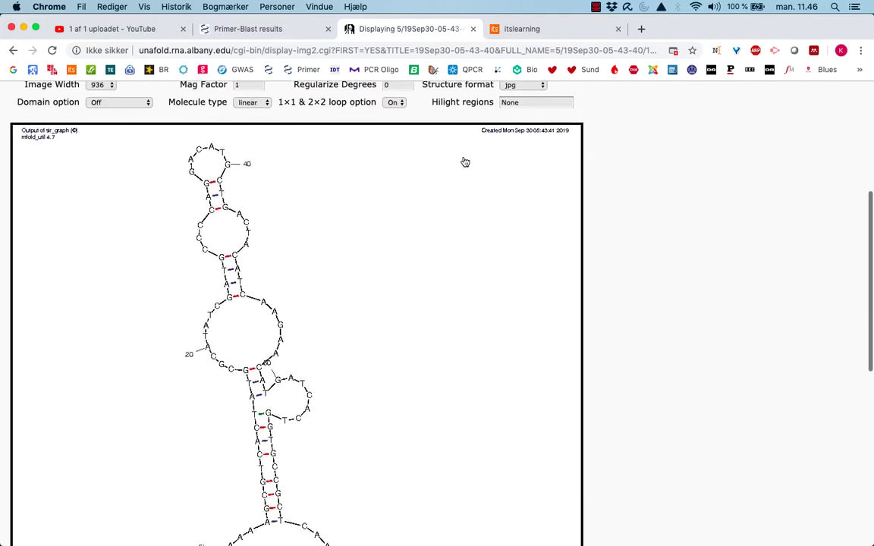
scroll(465, 162, "down", 5)
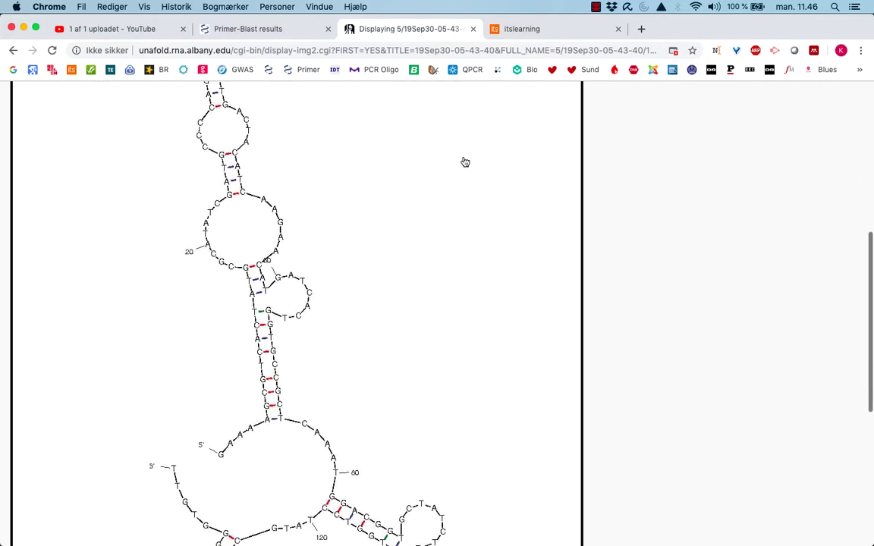
scroll(465, 162, "down", 10)
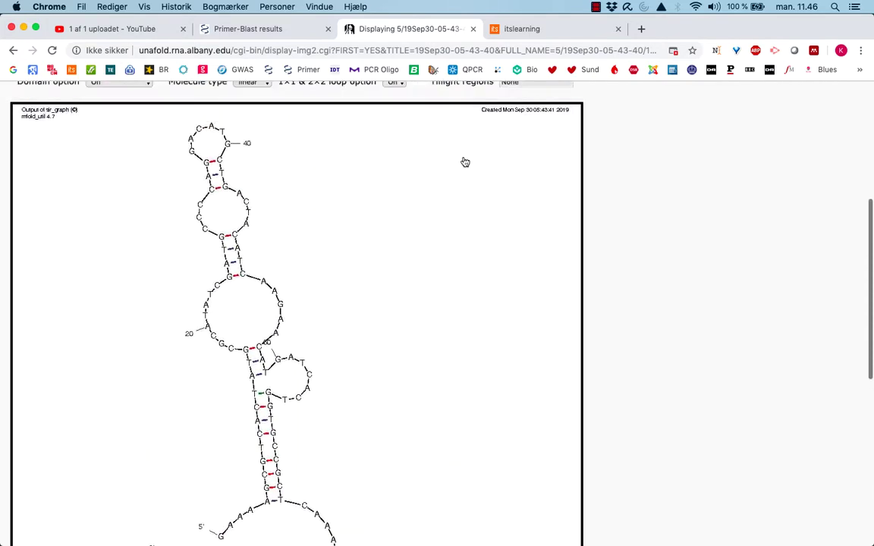
scroll(465, 162, "up", 2)
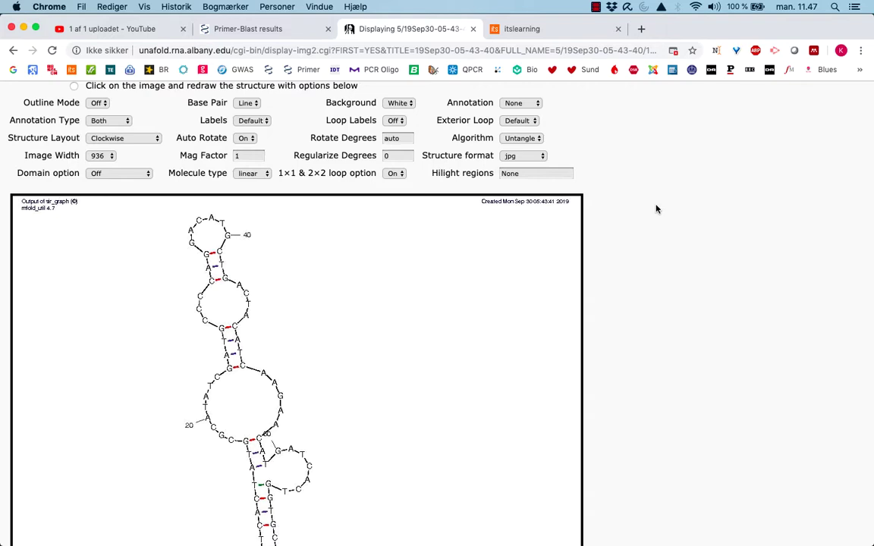
scroll(656, 207, "up", 5)
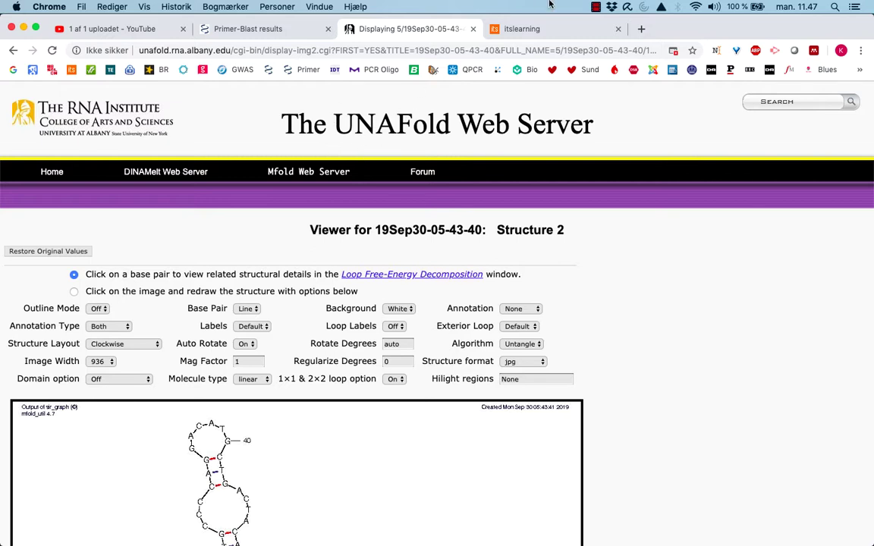
Step: In a new tab, search for 'mfold' and load The Mfold Web Server home page
left_click(641, 29)
type("mfold")
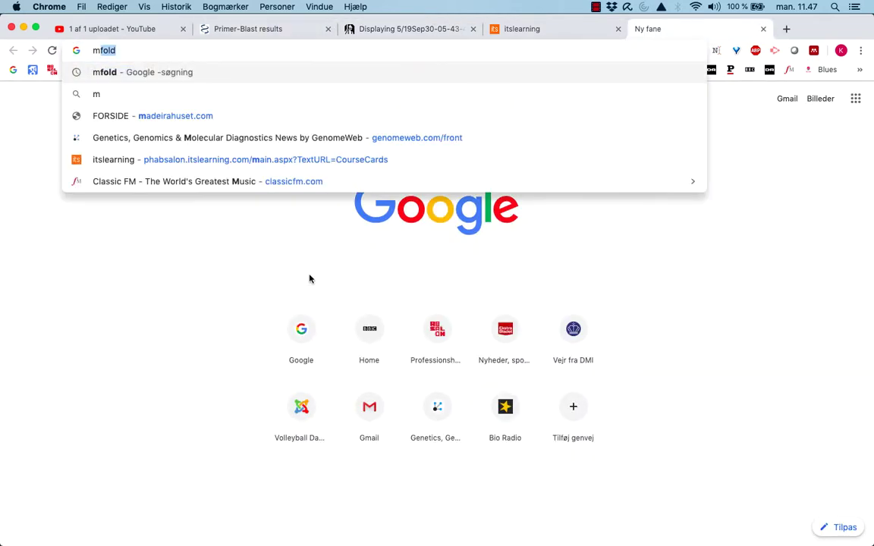
key("Return")
left_click(214, 195)
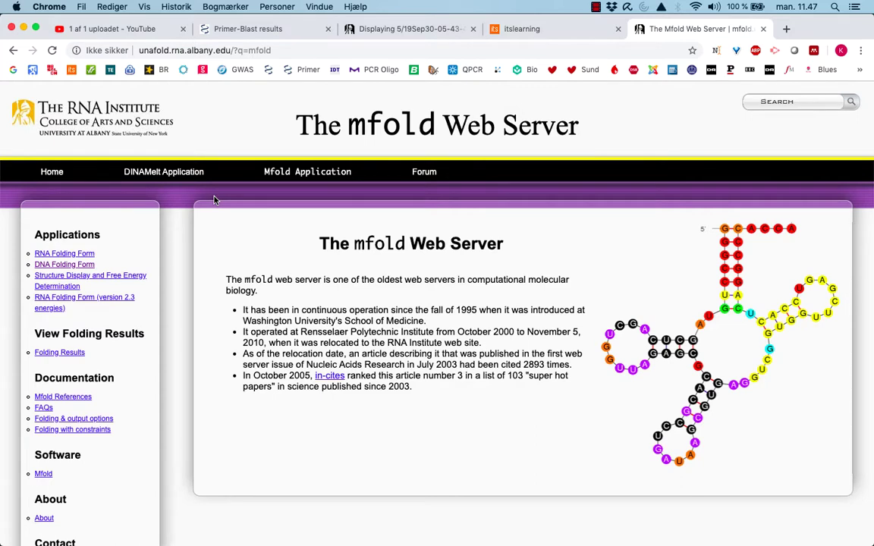
scroll(215, 199, "down", 3)
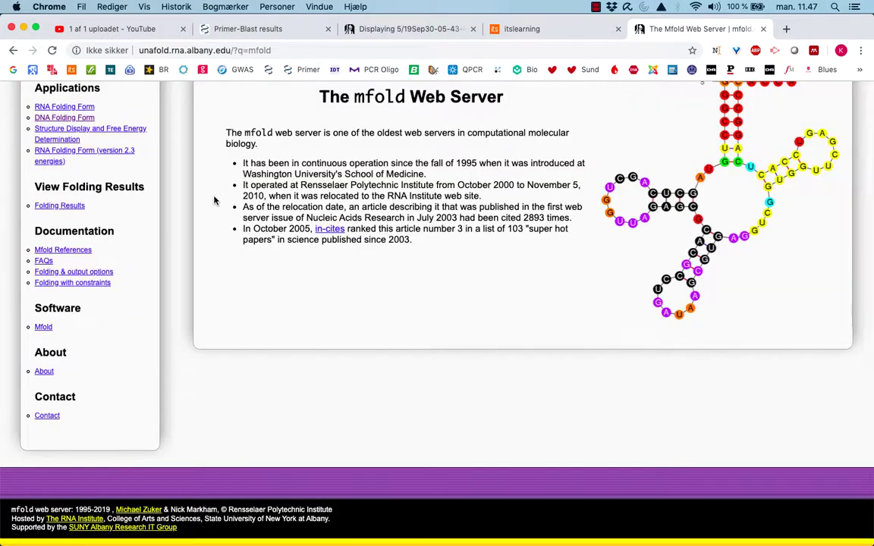
scroll(215, 199, "up", 3)
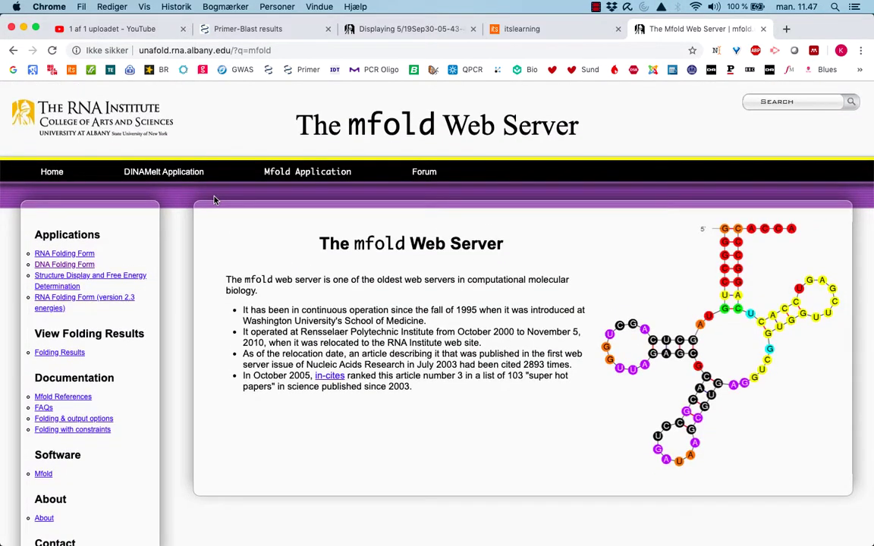